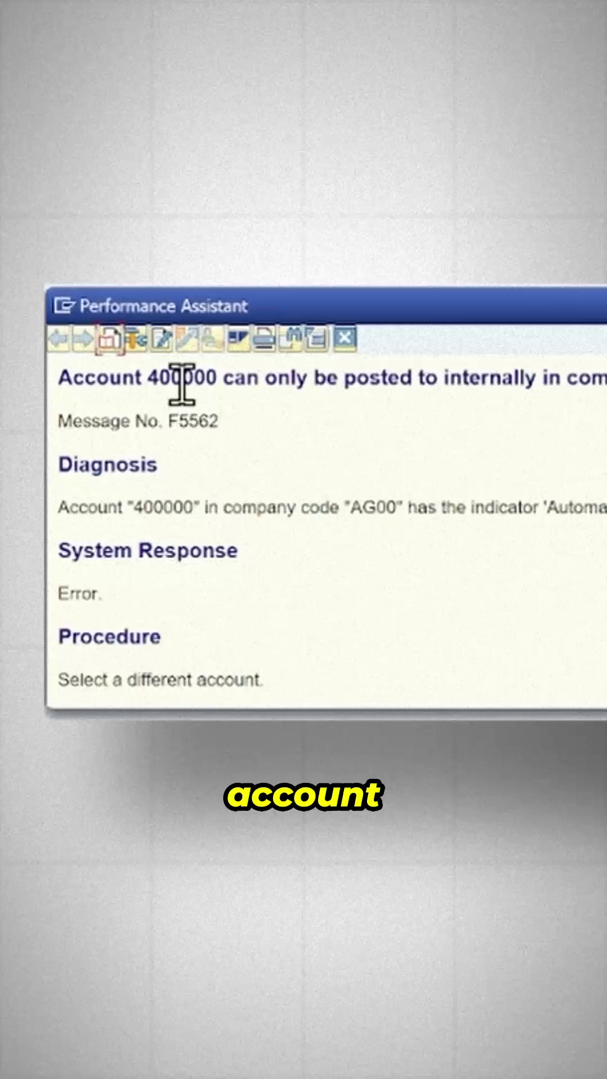
{"action": "left_click_drag", "start_coordinate": [221, 377], "coordinate": [151, 375]}
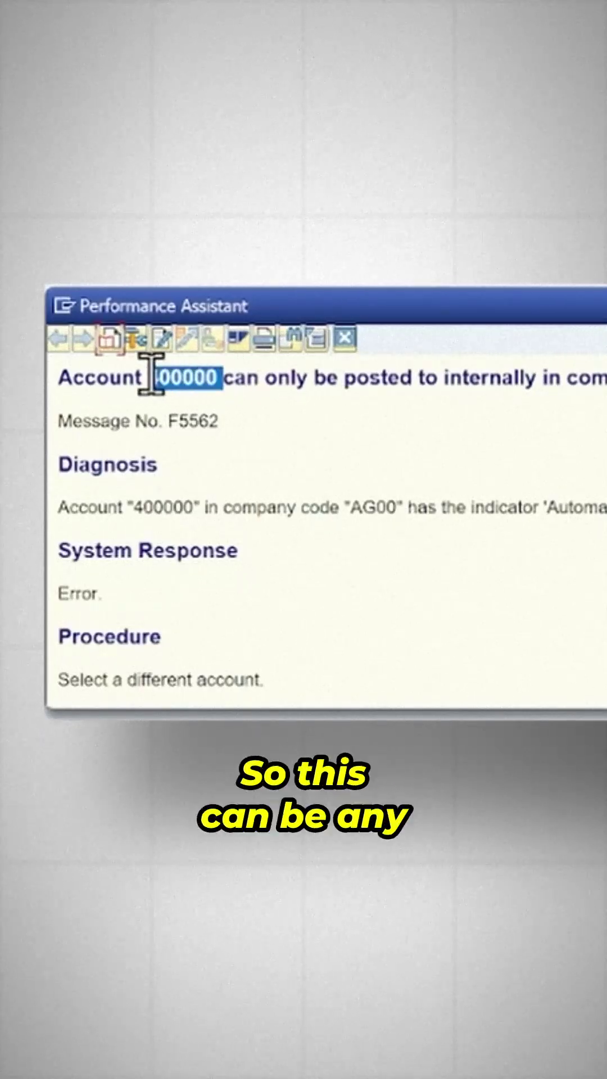